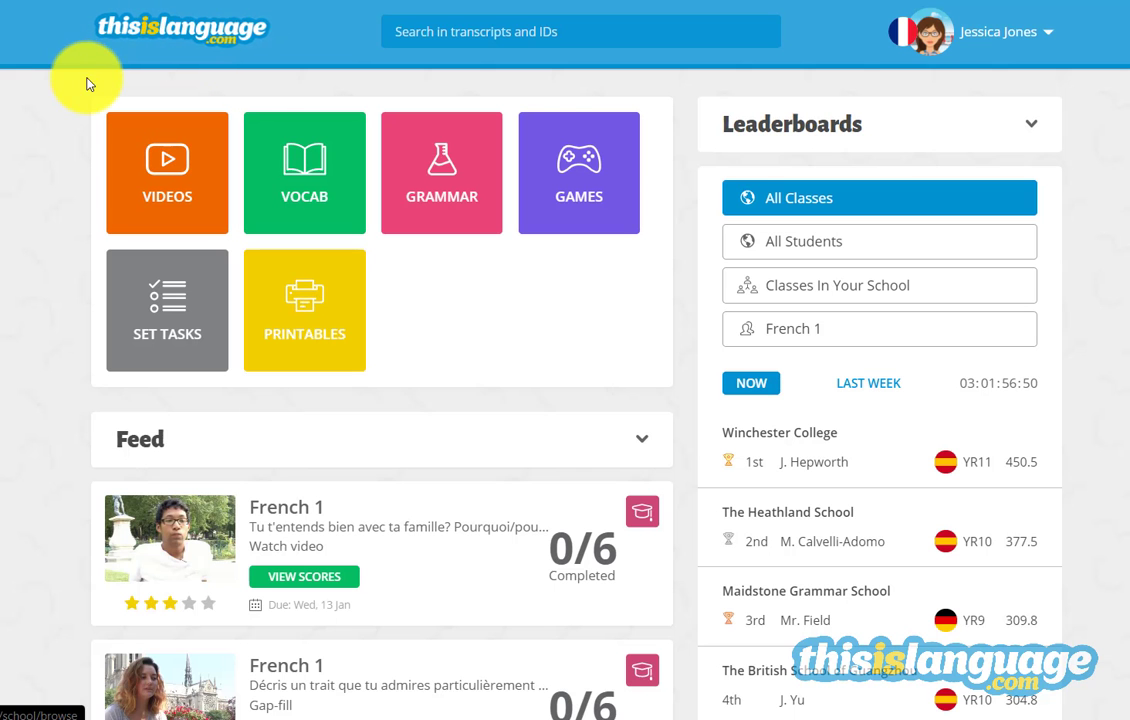
Display the available languages, French and Spanish, in the site's language choice, keeping French
{"action": "mouse_move", "coordinate": [1020, 643]}
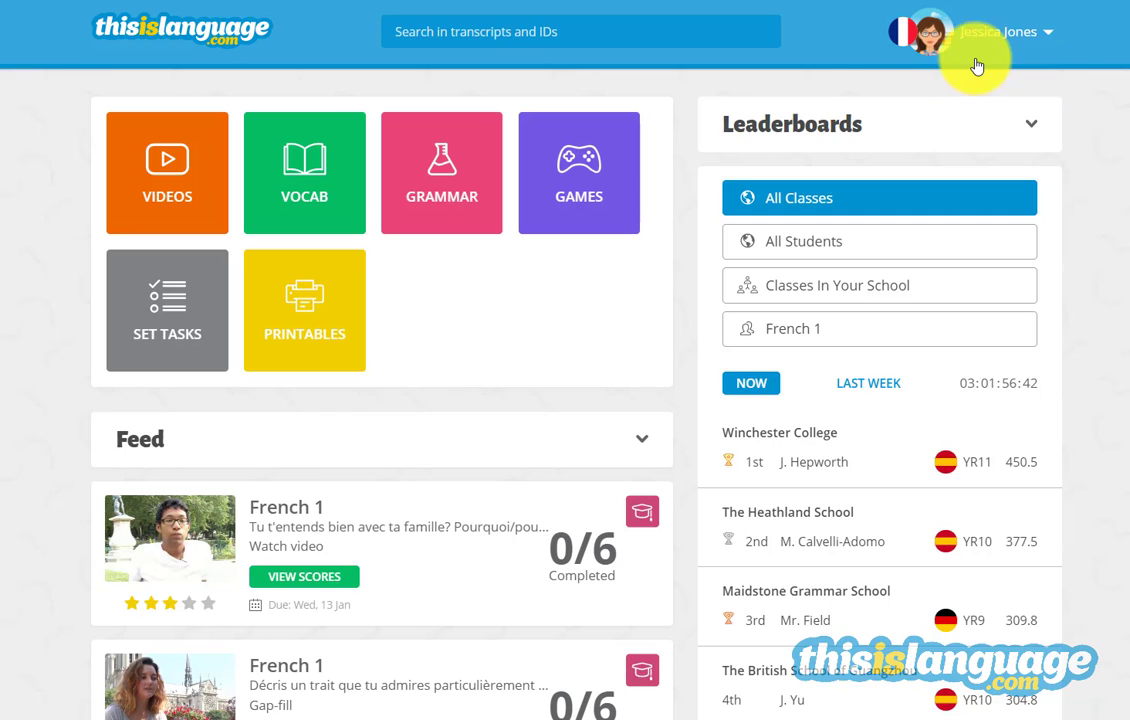
{"action": "left_click", "coordinate": [903, 40]}
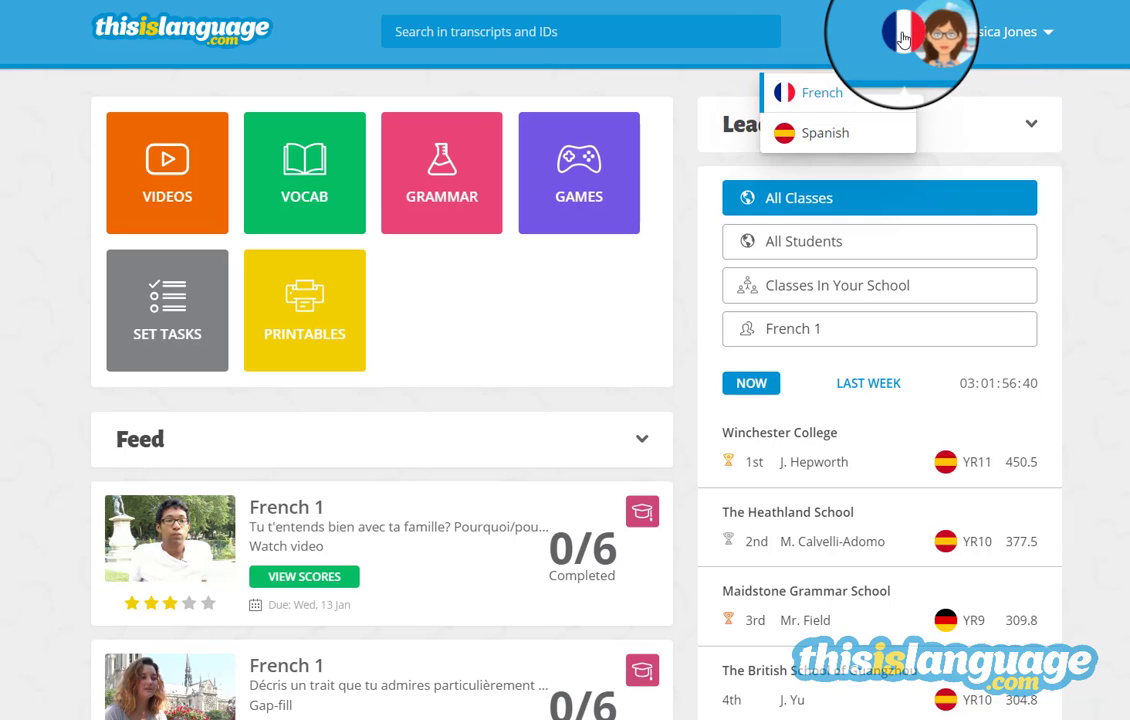
{"action": "left_click", "coordinate": [865, 106]}
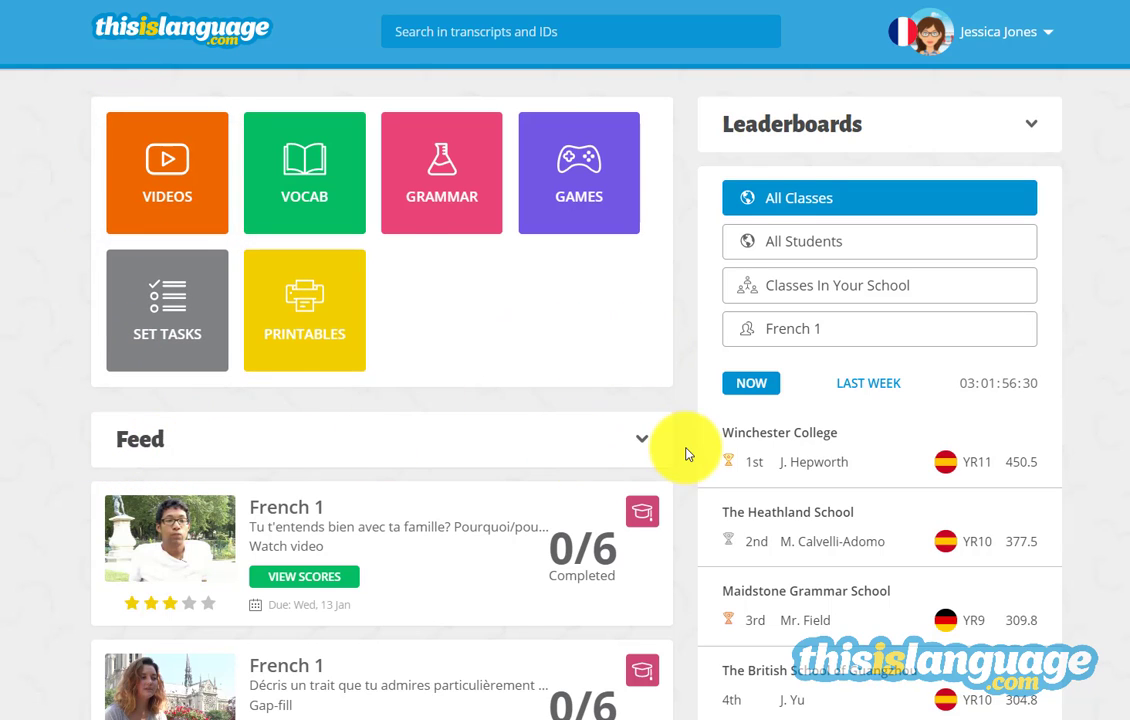
Look through the French 1 tasks in the home page feed, checking their completion counts and due dates
{"action": "scroll", "coordinate": [680, 457], "scroll_direction": "down", "scroll_amount": 2}
{"action": "scroll", "coordinate": [678, 458], "scroll_direction": "down", "scroll_amount": 3}
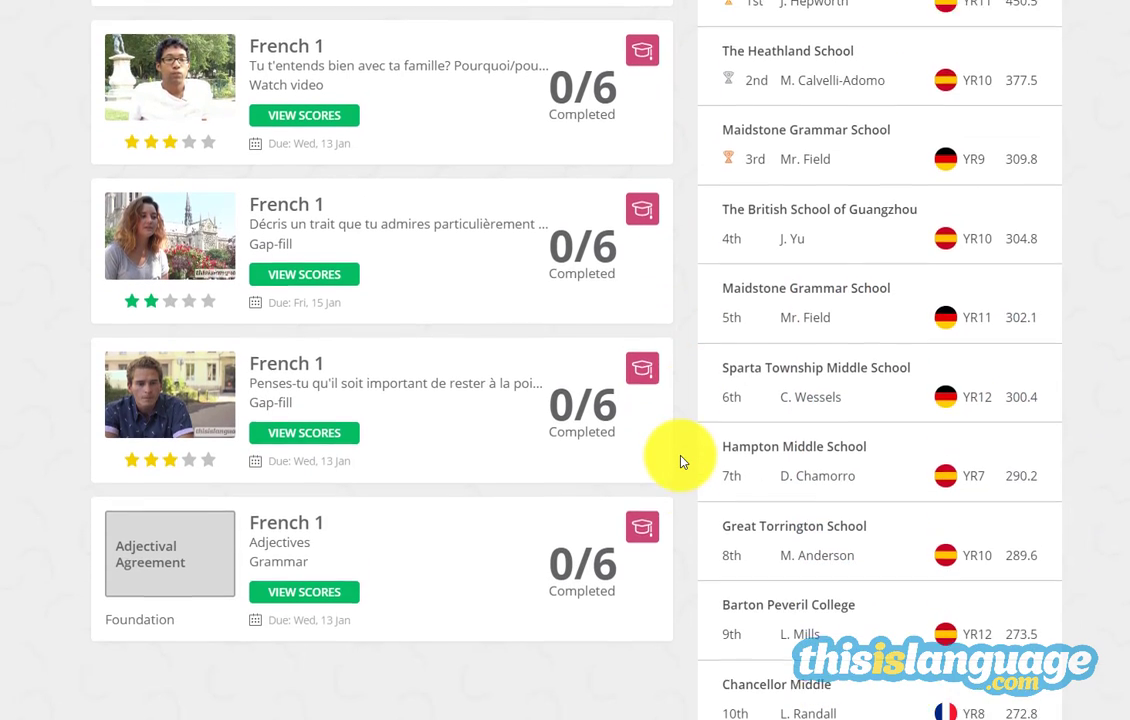
{"action": "scroll", "coordinate": [650, 468], "scroll_direction": "up", "scroll_amount": 1}
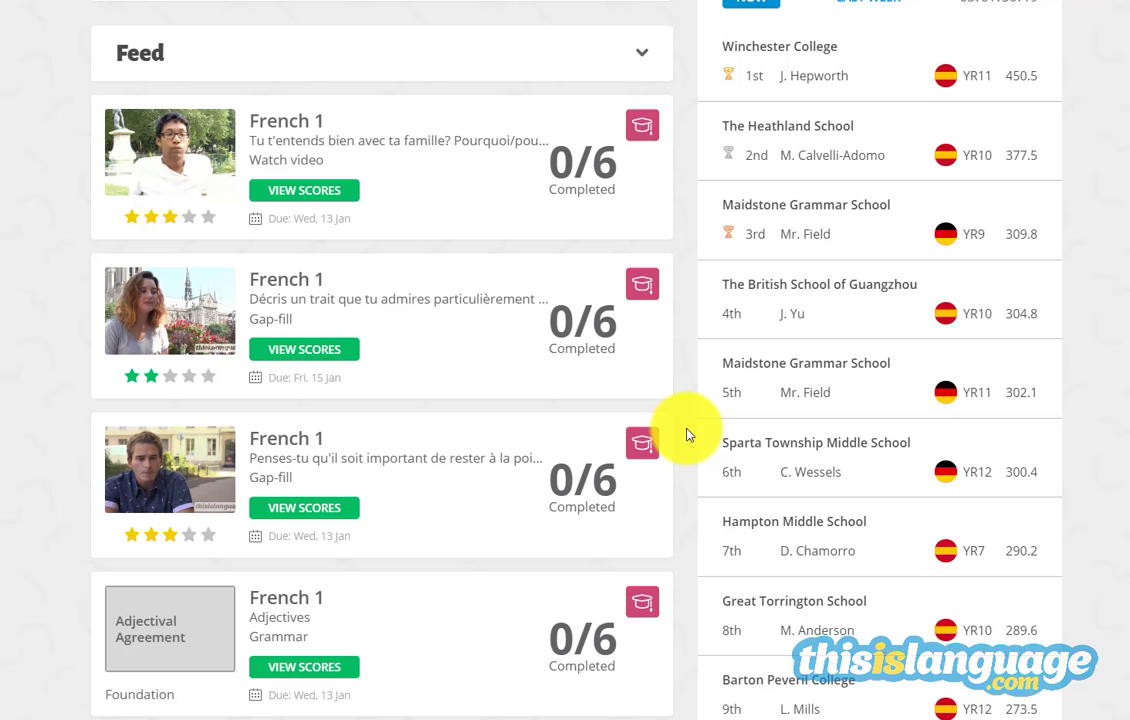
{"action": "scroll", "coordinate": [686, 435], "scroll_direction": "up", "scroll_amount": 5}
{"action": "scroll", "coordinate": [686, 435], "scroll_direction": "up", "scroll_amount": 1}
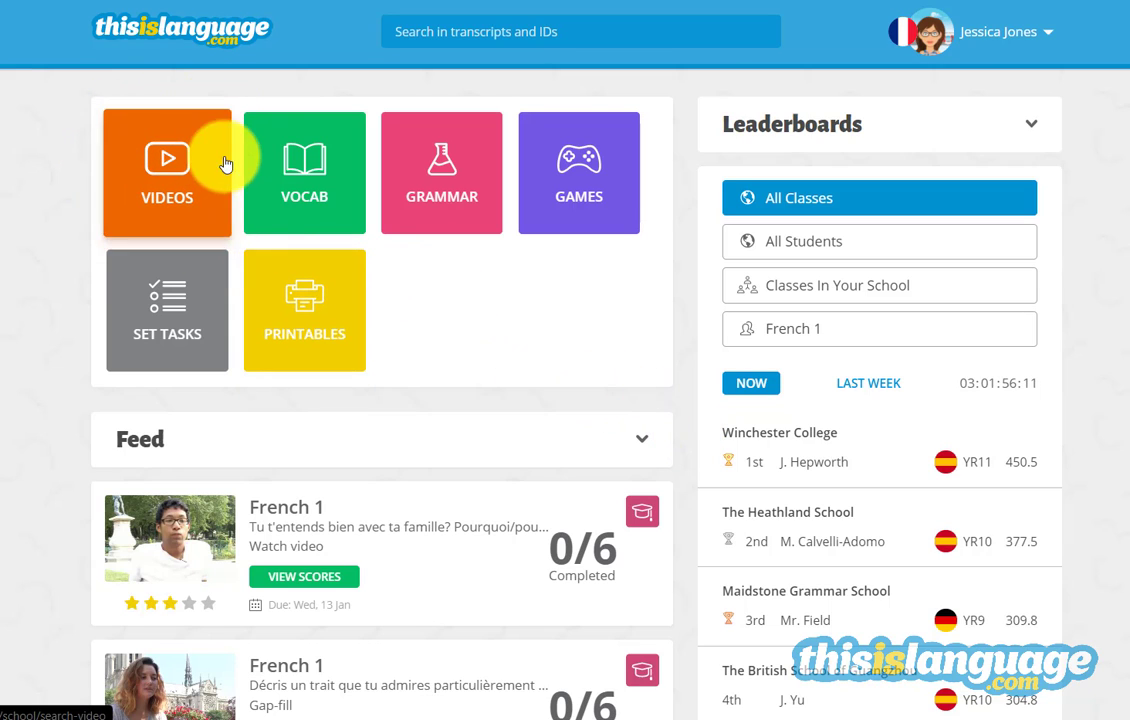
Open the video search, browse the topic categories, and filter the videos by the Your Friends tag under Friends and Family
{"action": "left_click", "coordinate": [172, 176]}
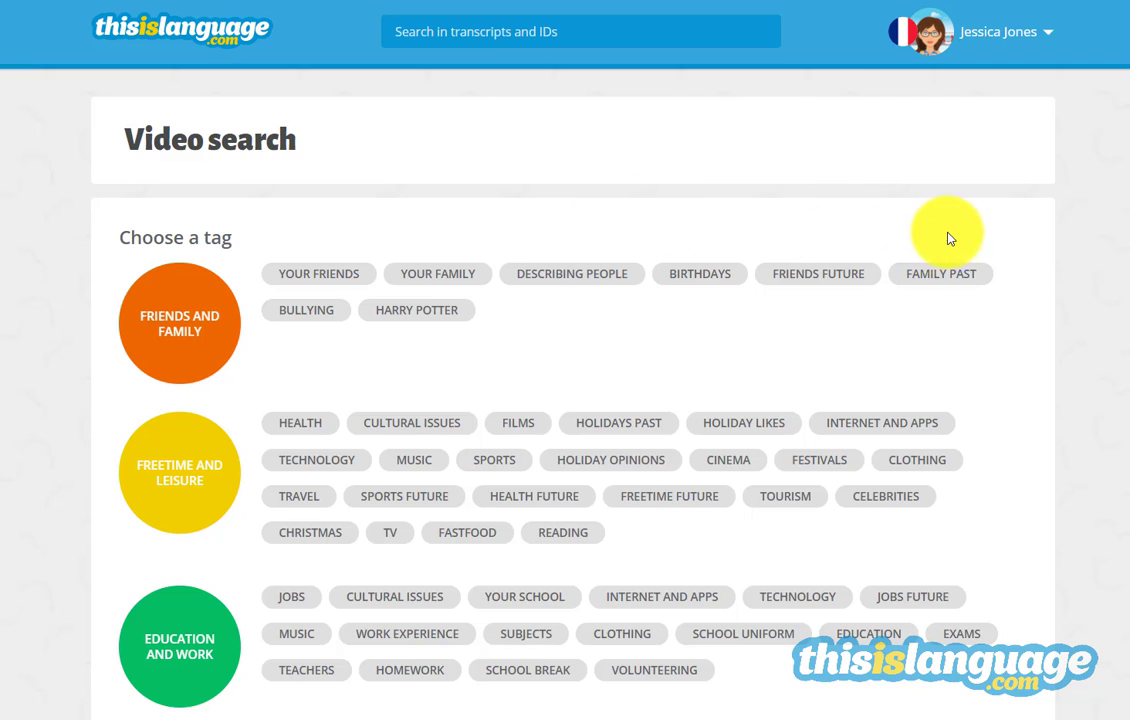
{"action": "scroll", "coordinate": [950, 238], "scroll_direction": "down", "scroll_amount": 2}
{"action": "scroll", "coordinate": [990, 243], "scroll_direction": "down", "scroll_amount": 4}
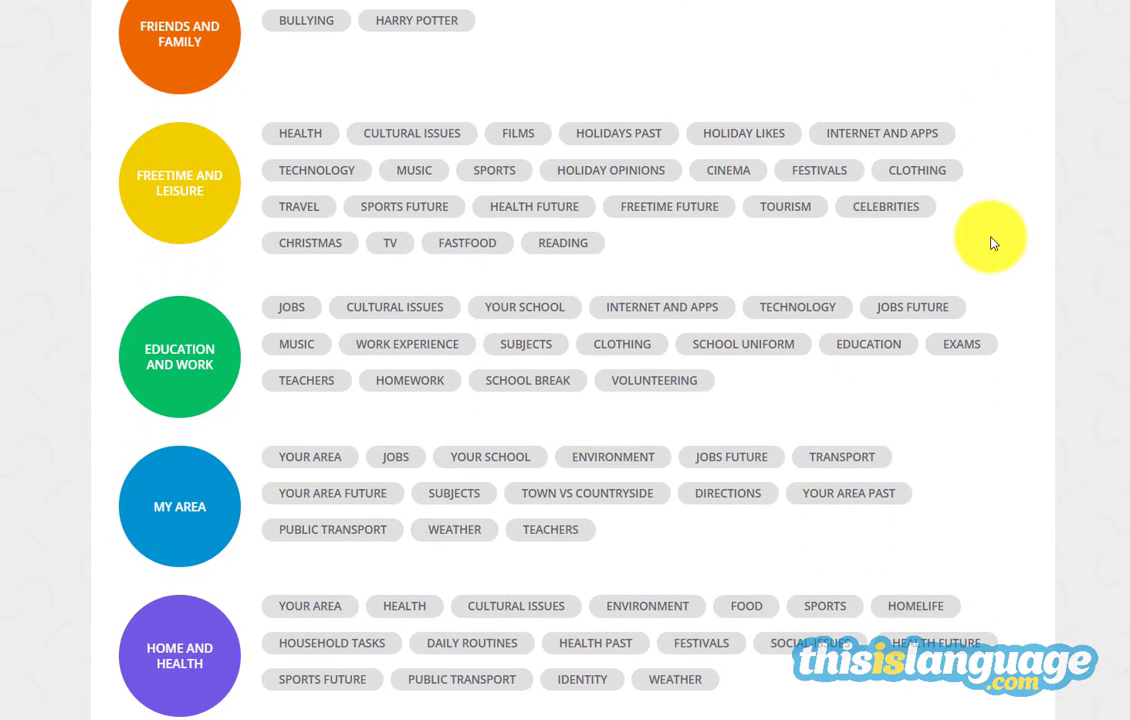
{"action": "scroll", "coordinate": [997, 250], "scroll_direction": "down", "scroll_amount": 3}
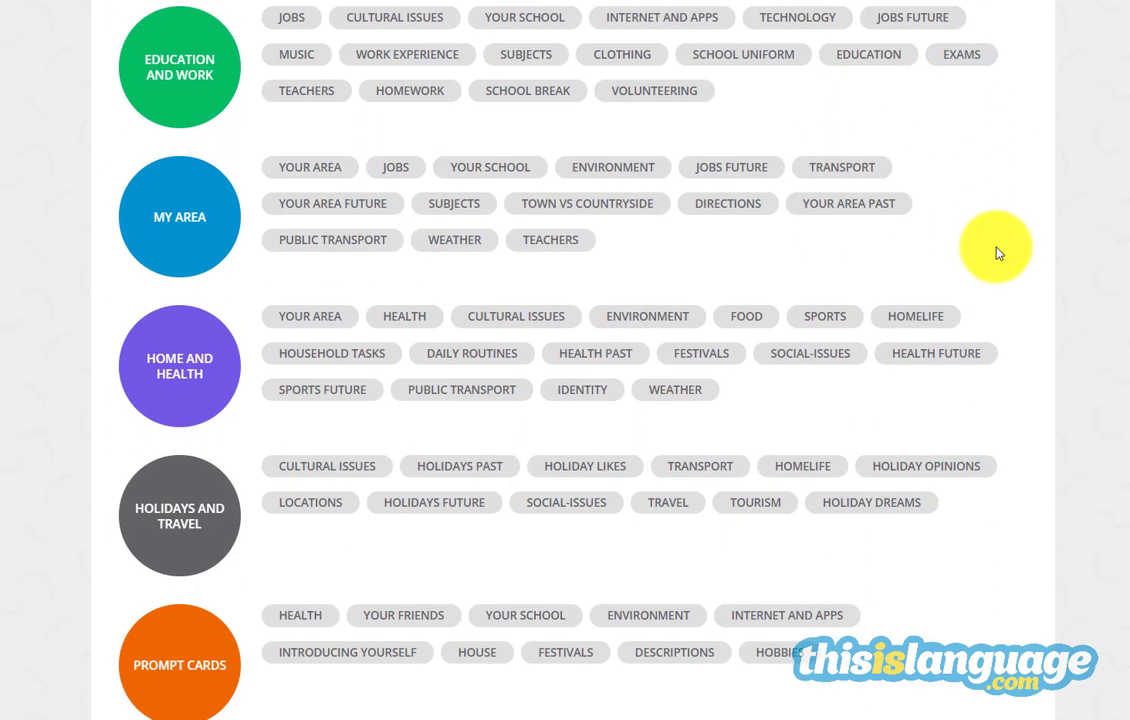
{"action": "scroll", "coordinate": [997, 253], "scroll_direction": "down", "scroll_amount": 4}
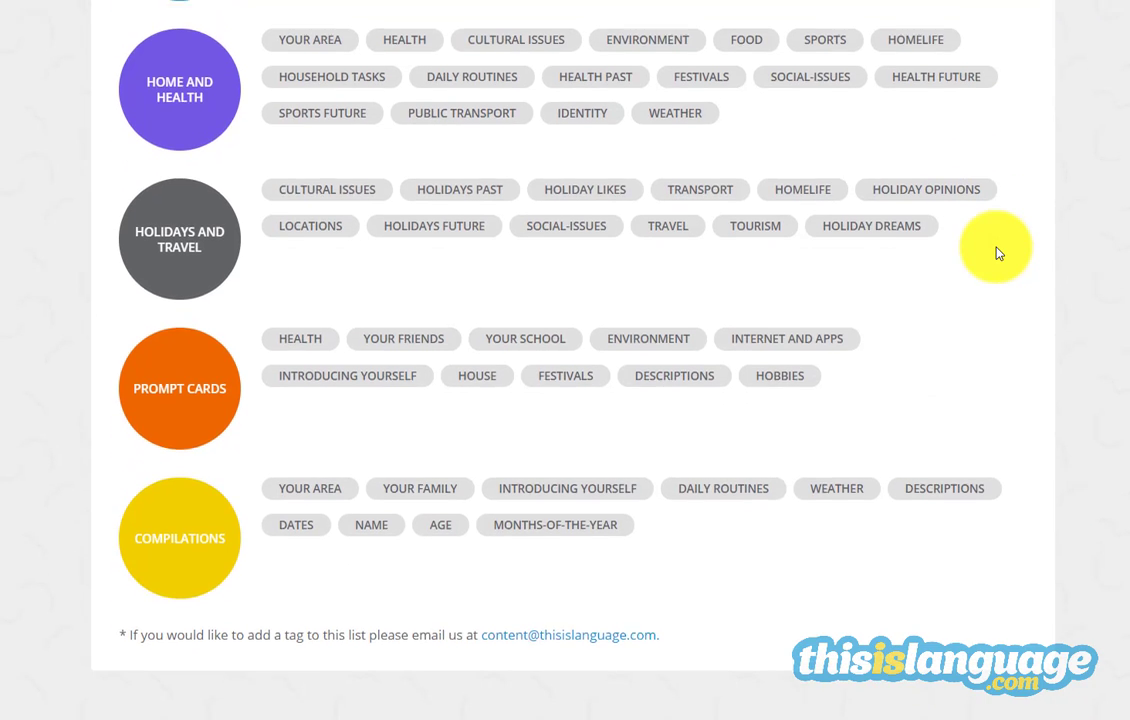
{"action": "scroll", "coordinate": [997, 253], "scroll_direction": "up", "scroll_amount": 10}
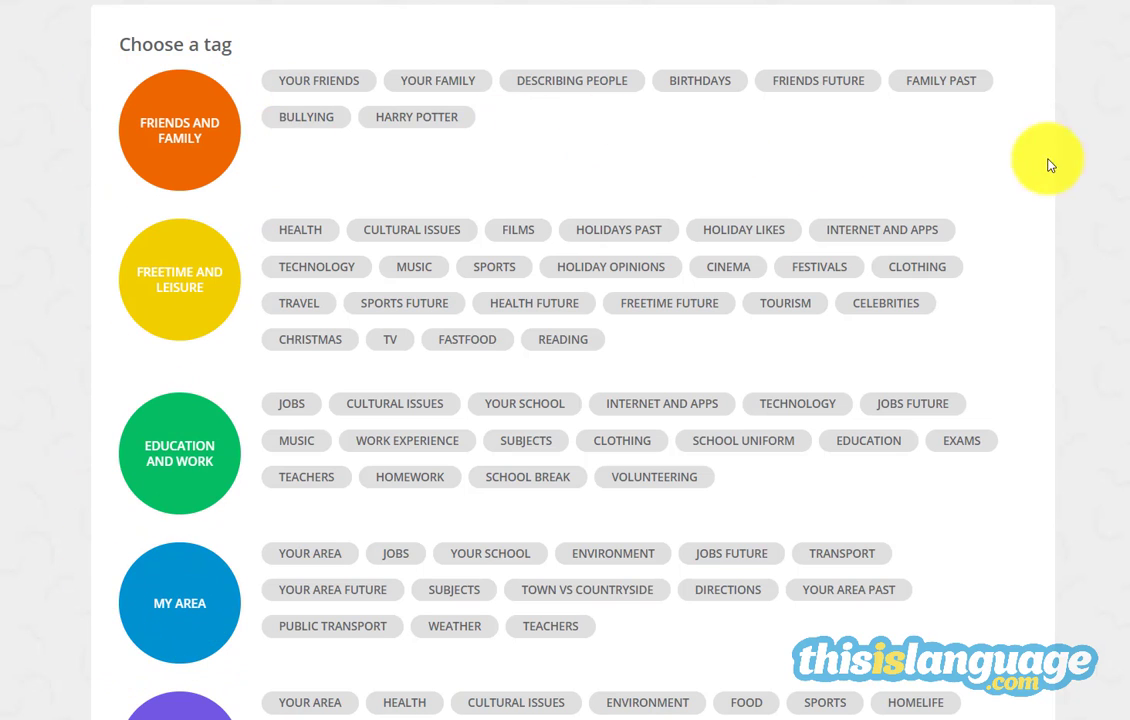
{"action": "left_click", "coordinate": [318, 80]}
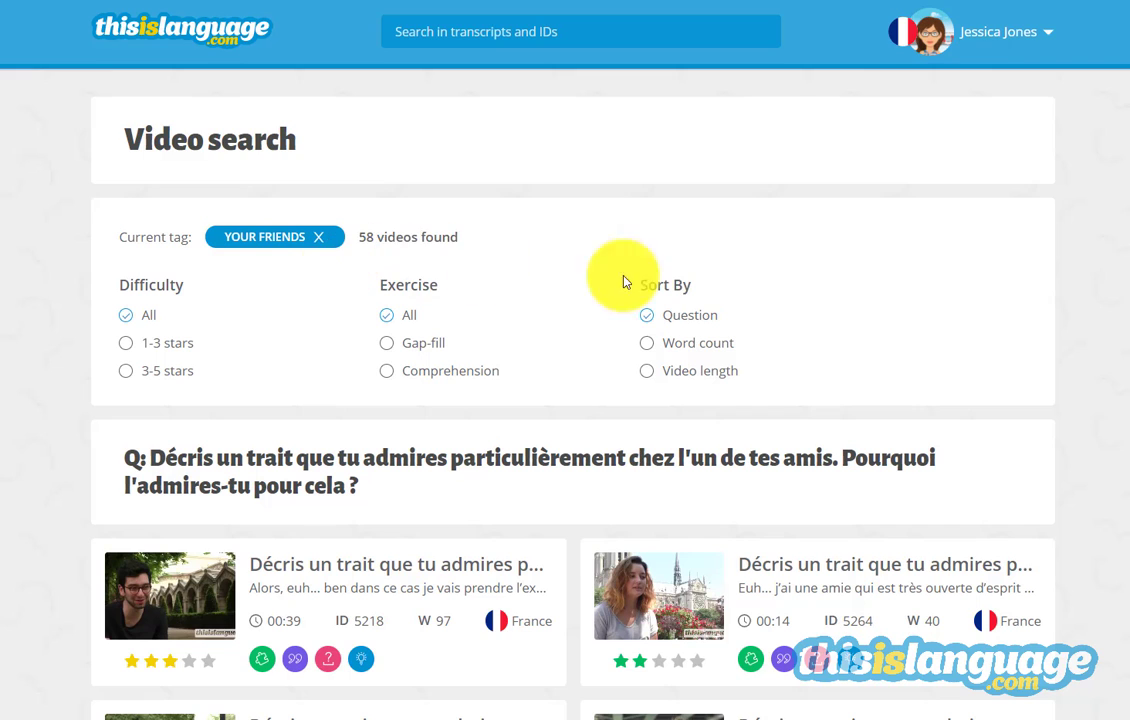
Open the two-star video with ID 9147 from the results and look over its related videos
{"action": "scroll", "coordinate": [1044, 305], "scroll_direction": "down", "scroll_amount": 3}
{"action": "scroll", "coordinate": [1044, 308], "scroll_direction": "down", "scroll_amount": 1}
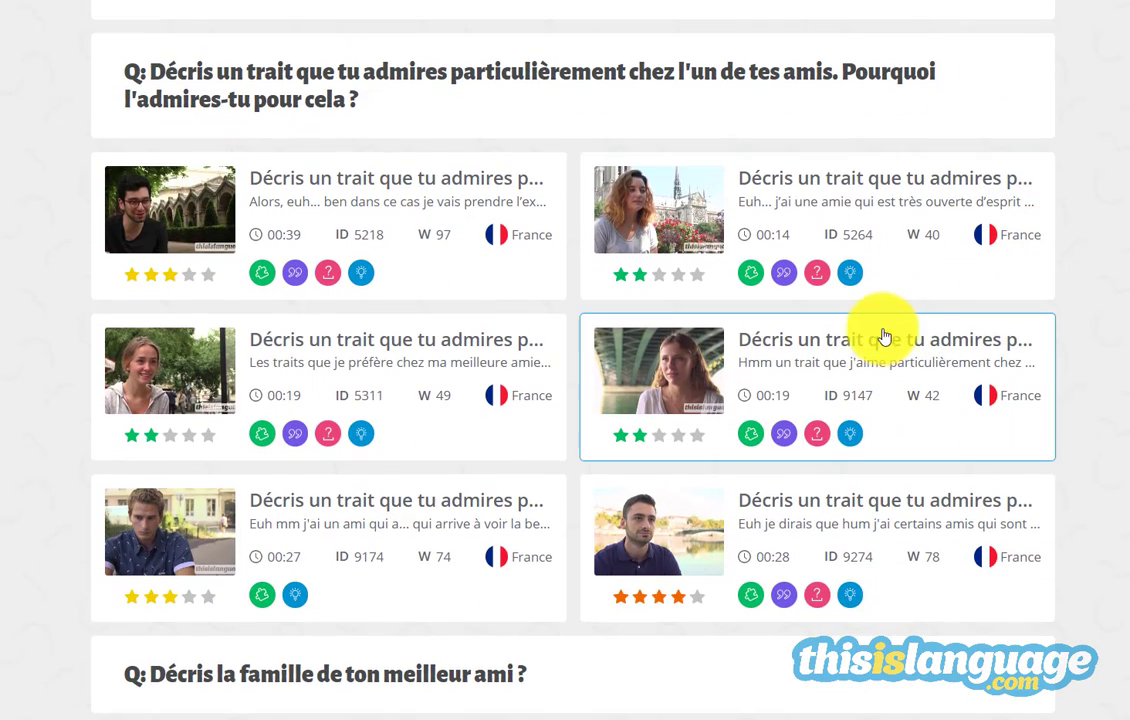
{"action": "left_click", "coordinate": [883, 335]}
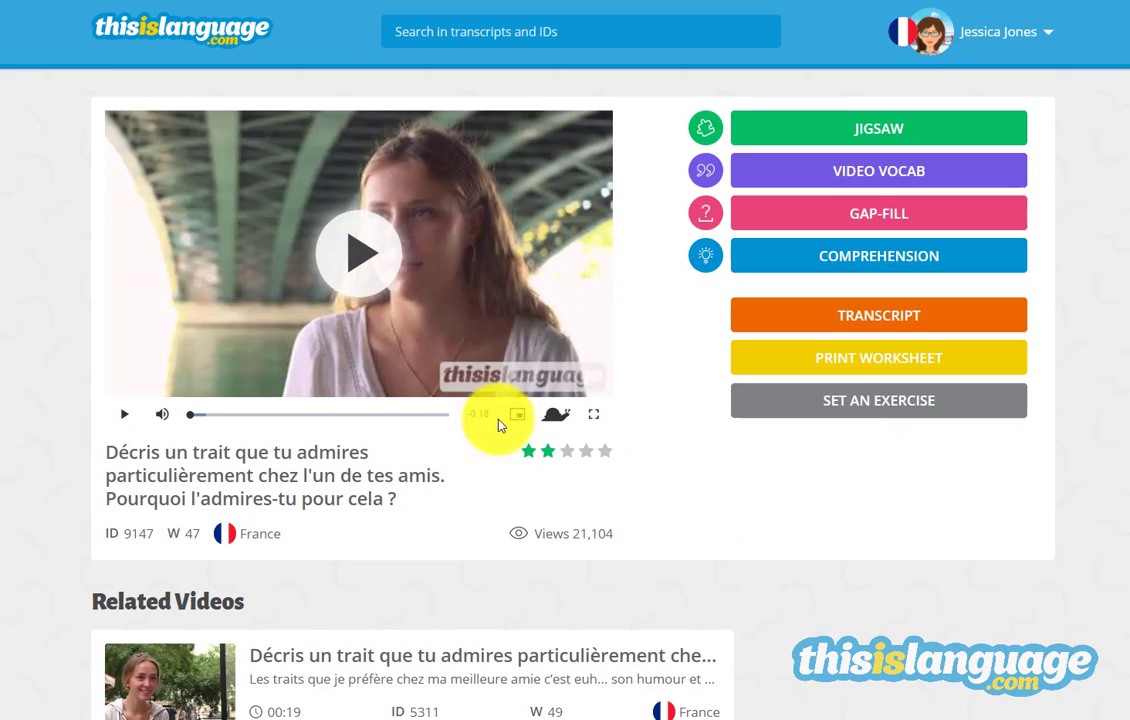
{"action": "scroll", "coordinate": [467, 285], "scroll_direction": "down", "scroll_amount": 4}
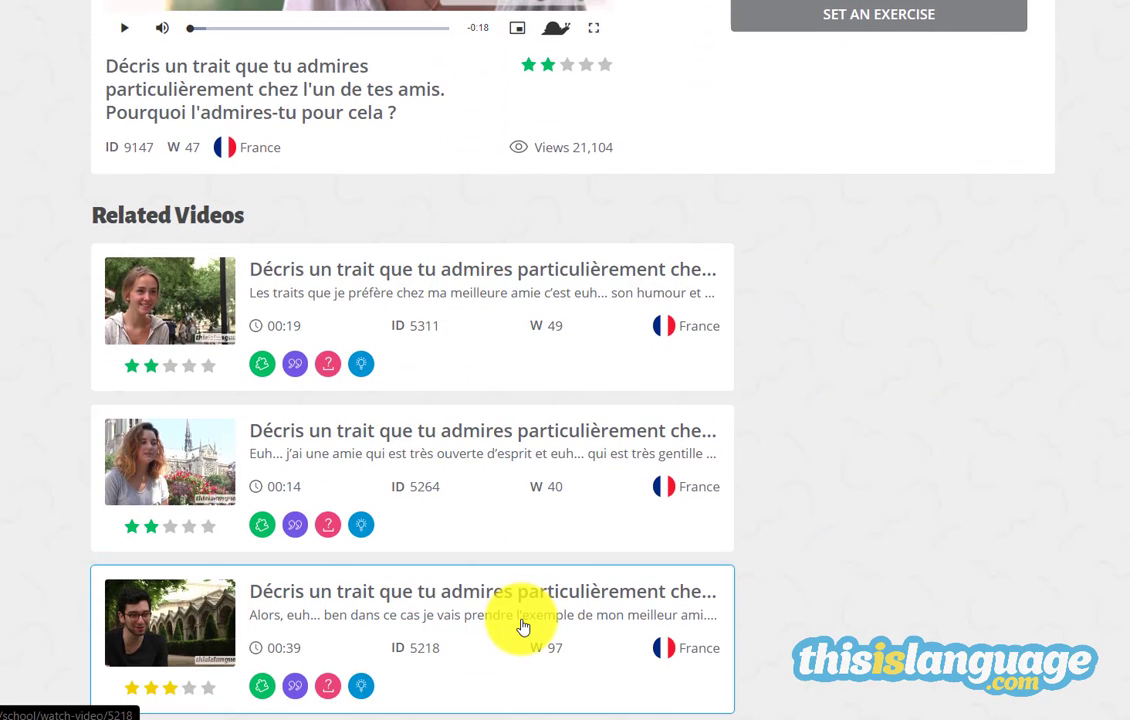
{"action": "scroll", "coordinate": [521, 625], "scroll_direction": "up", "scroll_amount": 4}
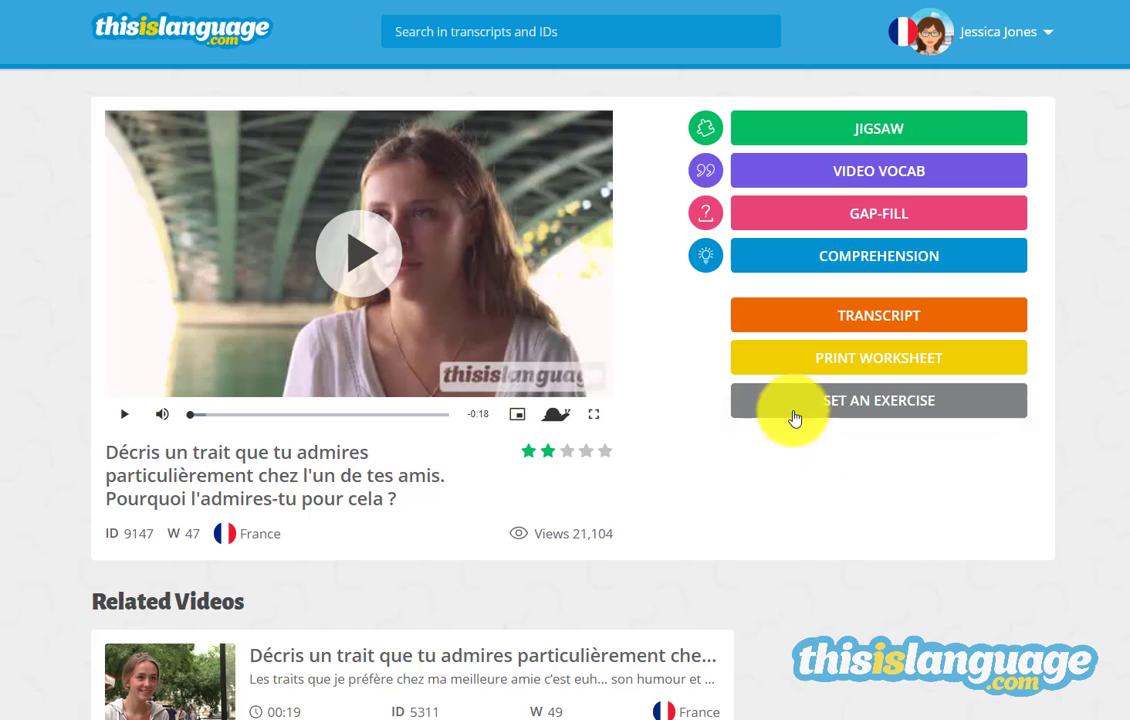
Set the video's Jigsaw exercise for the French 1 class, starting 12 January 2021 and due 13 January 2021, and save it
{"action": "left_click", "coordinate": [963, 404]}
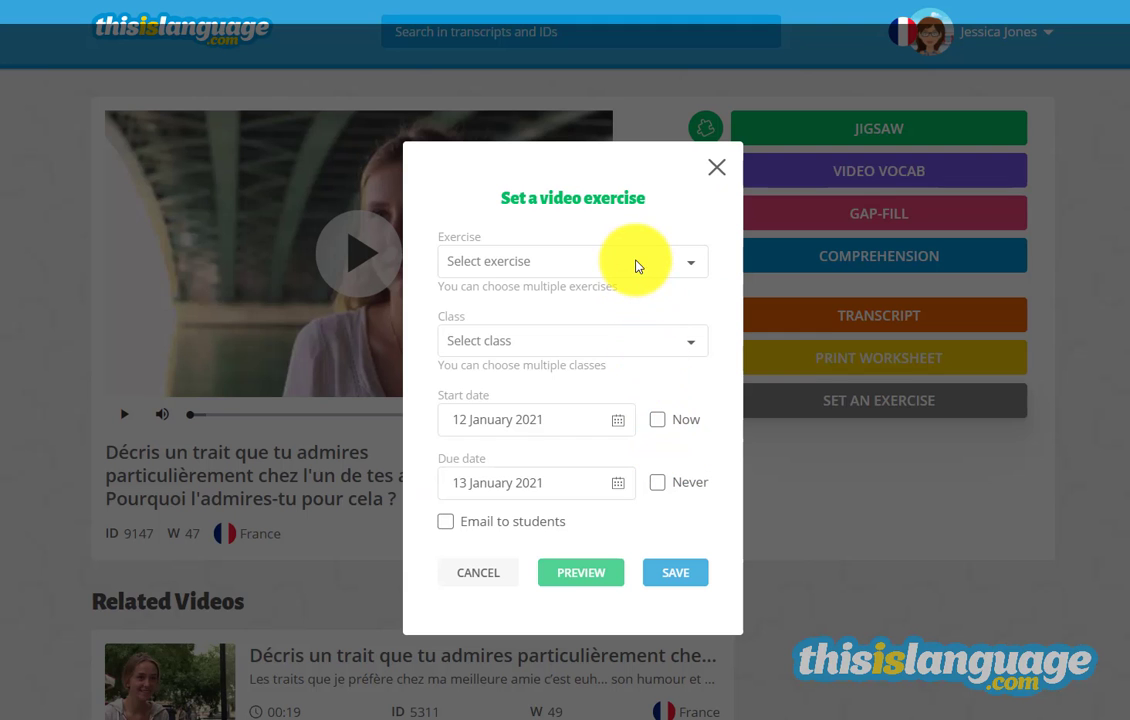
{"action": "left_click", "coordinate": [637, 266]}
{"action": "left_click", "coordinate": [620, 329]}
{"action": "left_click", "coordinate": [550, 340]}
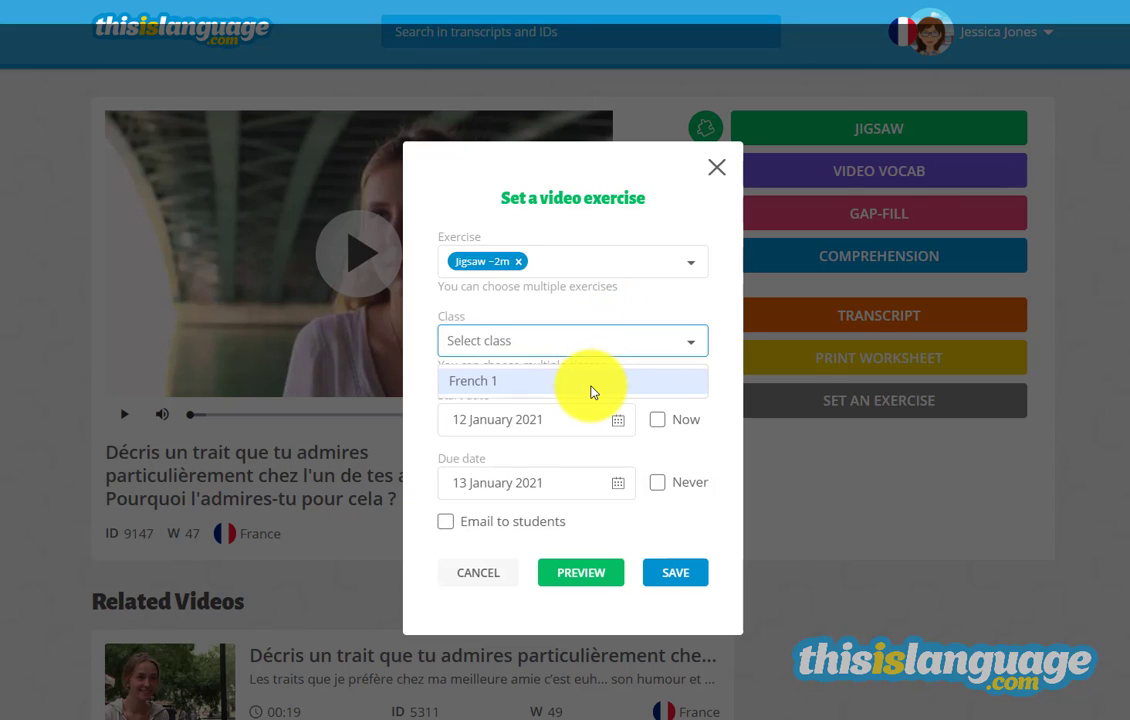
{"action": "left_click", "coordinate": [593, 382]}
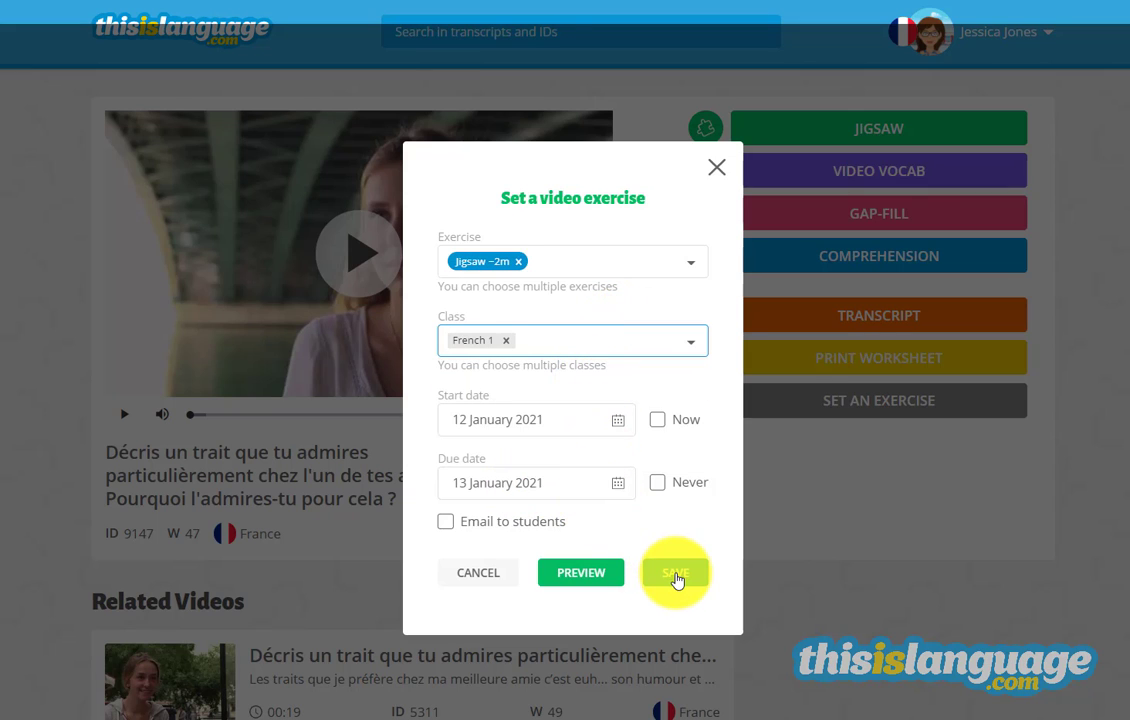
{"action": "left_click", "coordinate": [675, 574]}
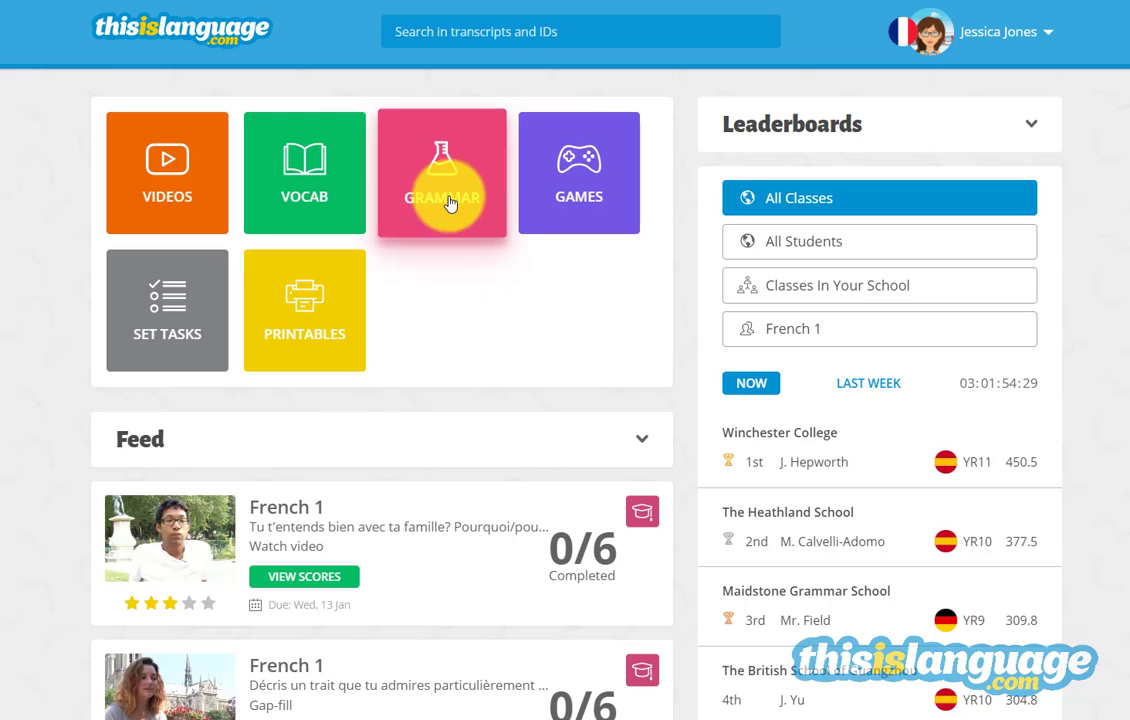
Open the grammar section and browse its topics for nouns, adjectives, adverbs and verbs
{"action": "left_click", "coordinate": [441, 189]}
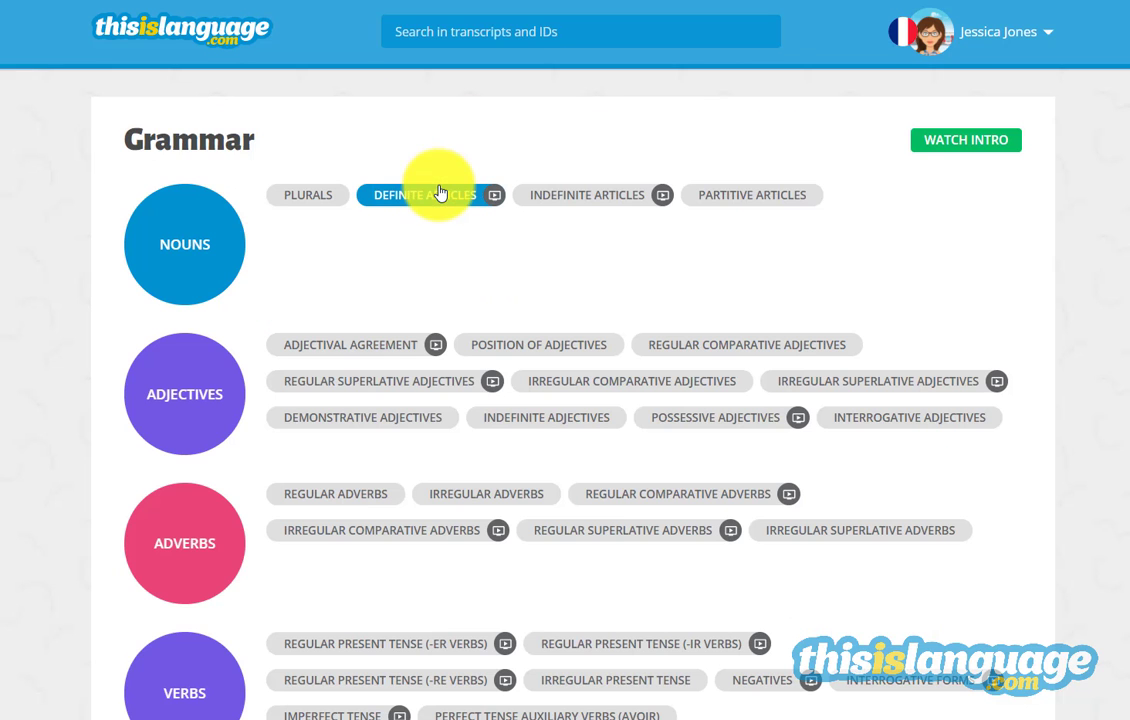
{"action": "scroll", "coordinate": [975, 245], "scroll_direction": "down", "scroll_amount": 1}
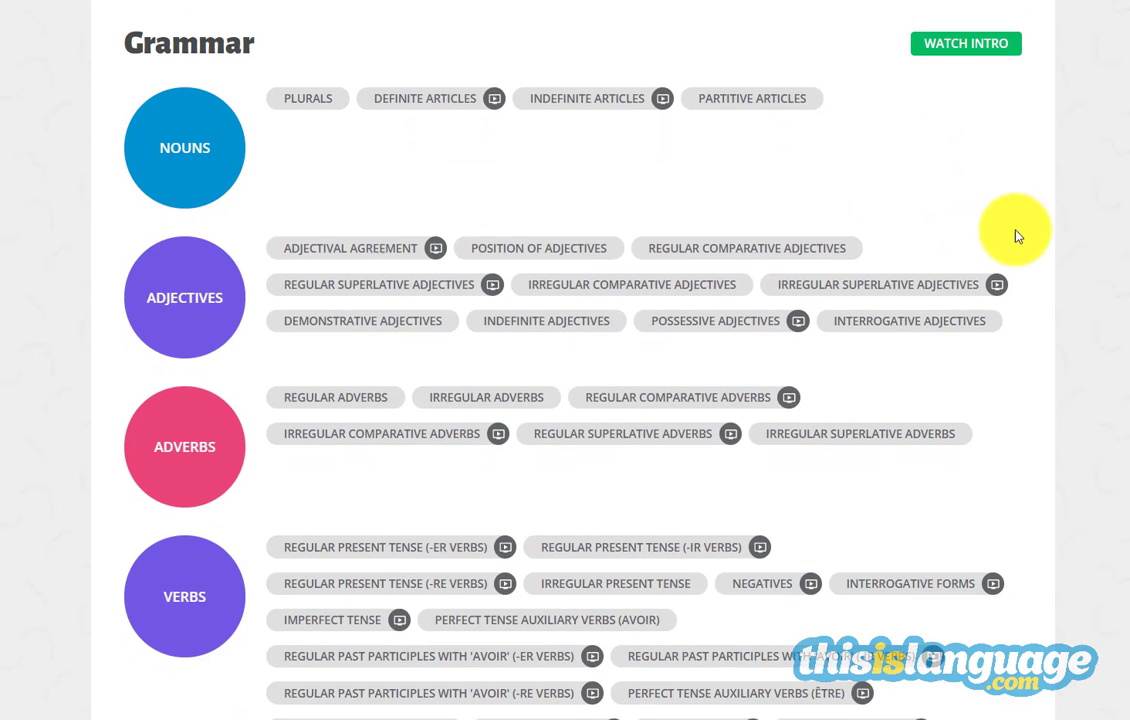
{"action": "scroll", "coordinate": [1035, 244], "scroll_direction": "down", "scroll_amount": 3}
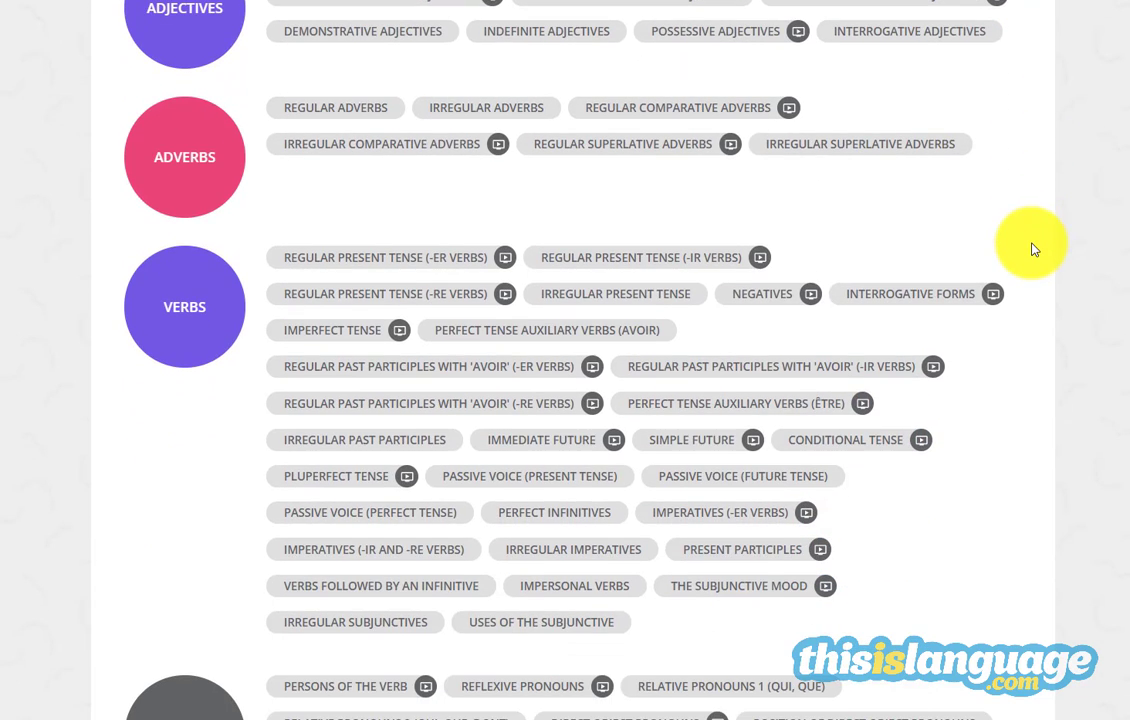
View the Regular Superlative Adjectives lesson, including its video, written explanation and training options
{"action": "scroll", "coordinate": [1032, 252], "scroll_direction": "down", "scroll_amount": 1}
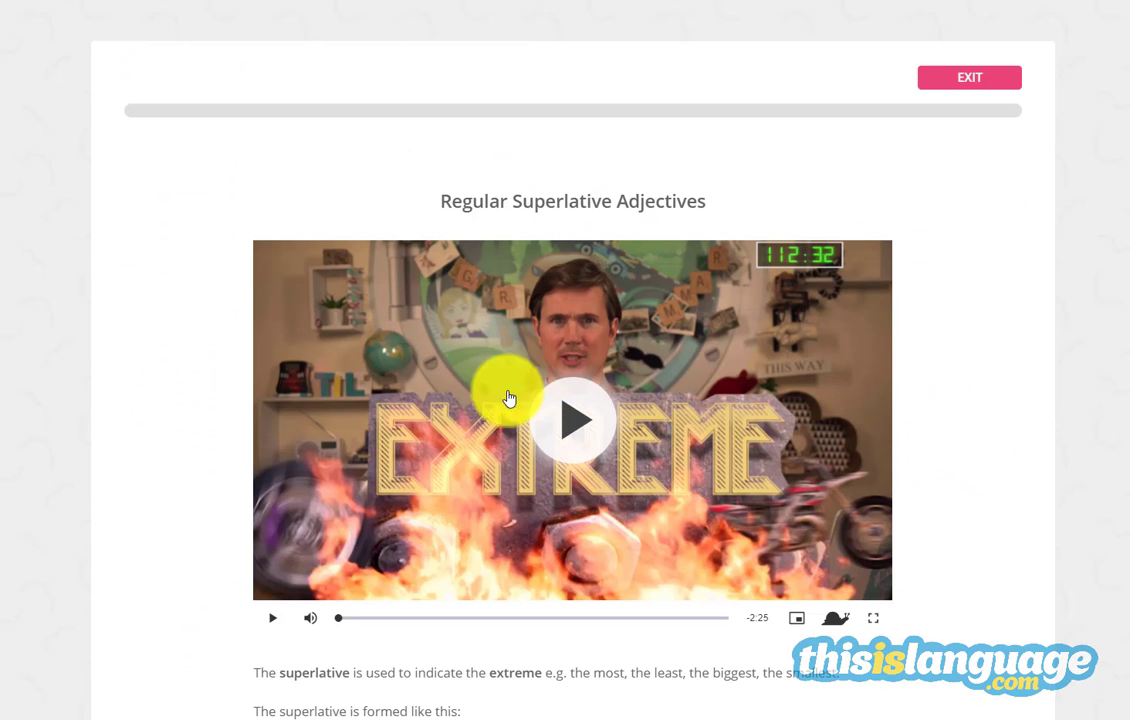
{"action": "scroll", "coordinate": [933, 360], "scroll_direction": "down", "scroll_amount": 3}
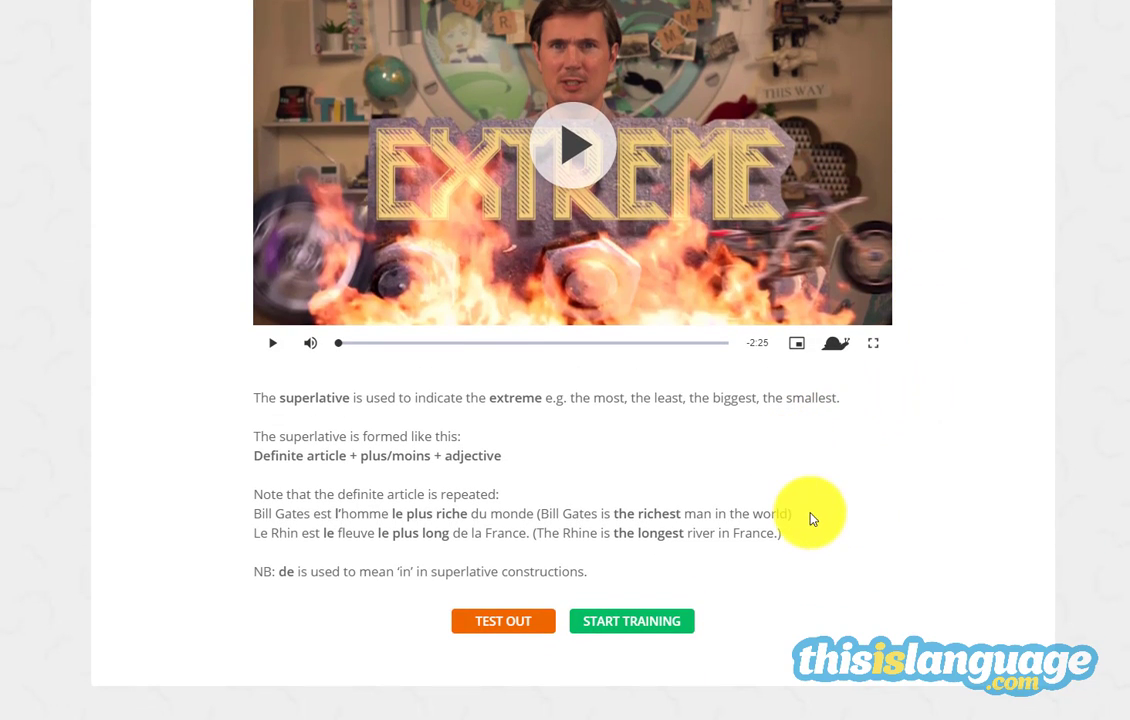
{"action": "scroll", "coordinate": [780, 568], "scroll_direction": "up", "scroll_amount": 3}
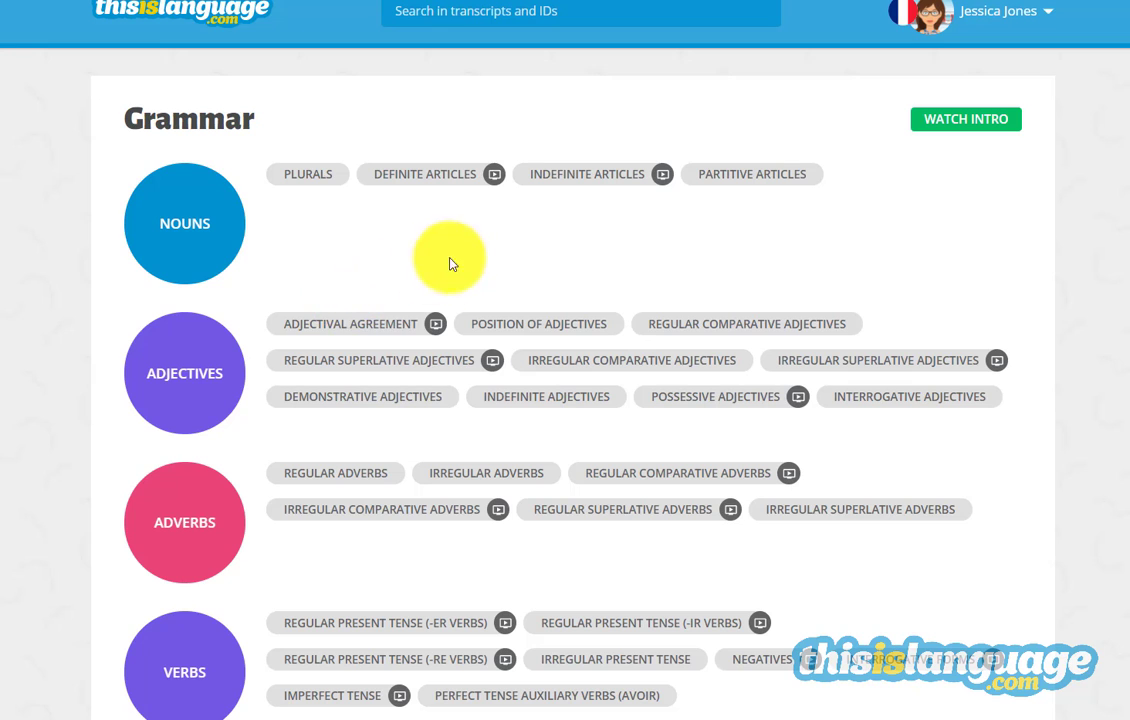
Start setting the Adjectival Agreement grammar topic as a task and choose the French 1 class for it
{"action": "left_click", "coordinate": [402, 332]}
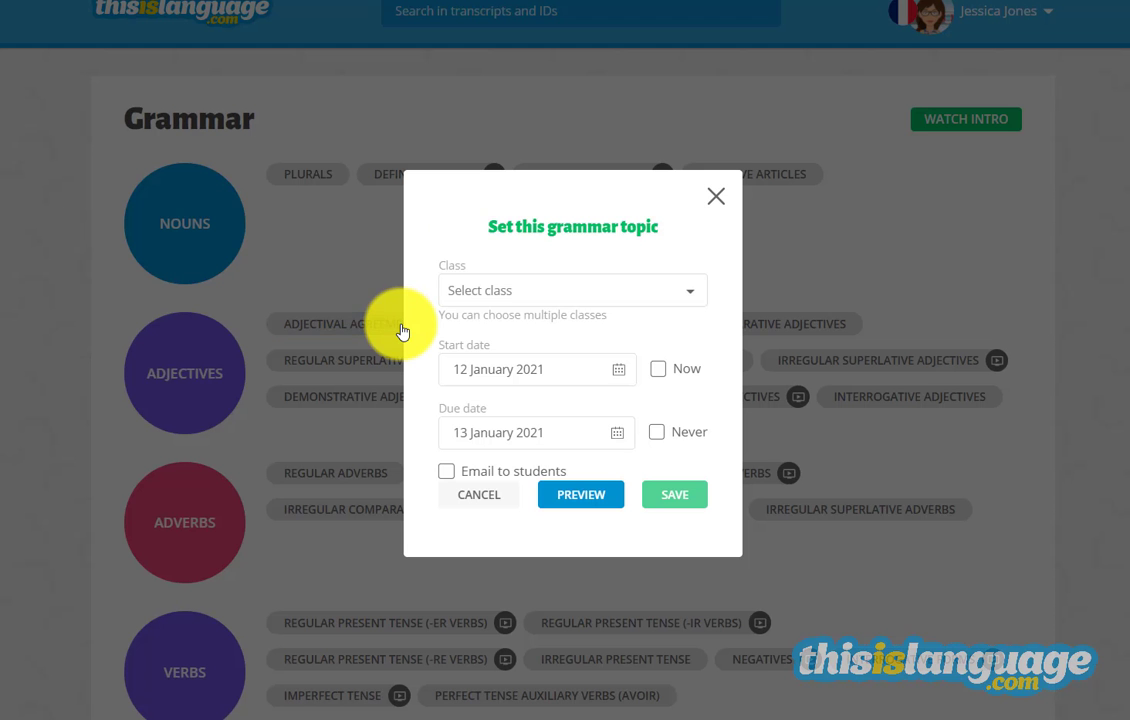
{"action": "left_click", "coordinate": [532, 302]}
{"action": "left_click", "coordinate": [530, 329]}
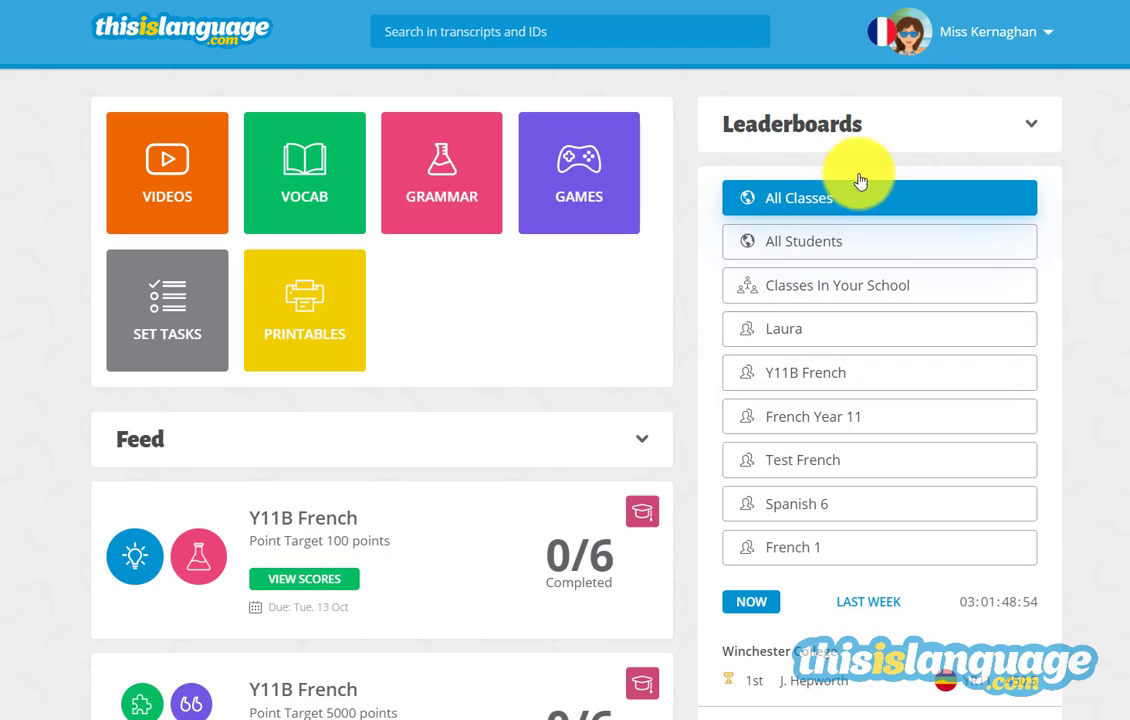
Open the teacher's classes list and view the work set for the first listed class
{"action": "left_click", "coordinate": [957, 42]}
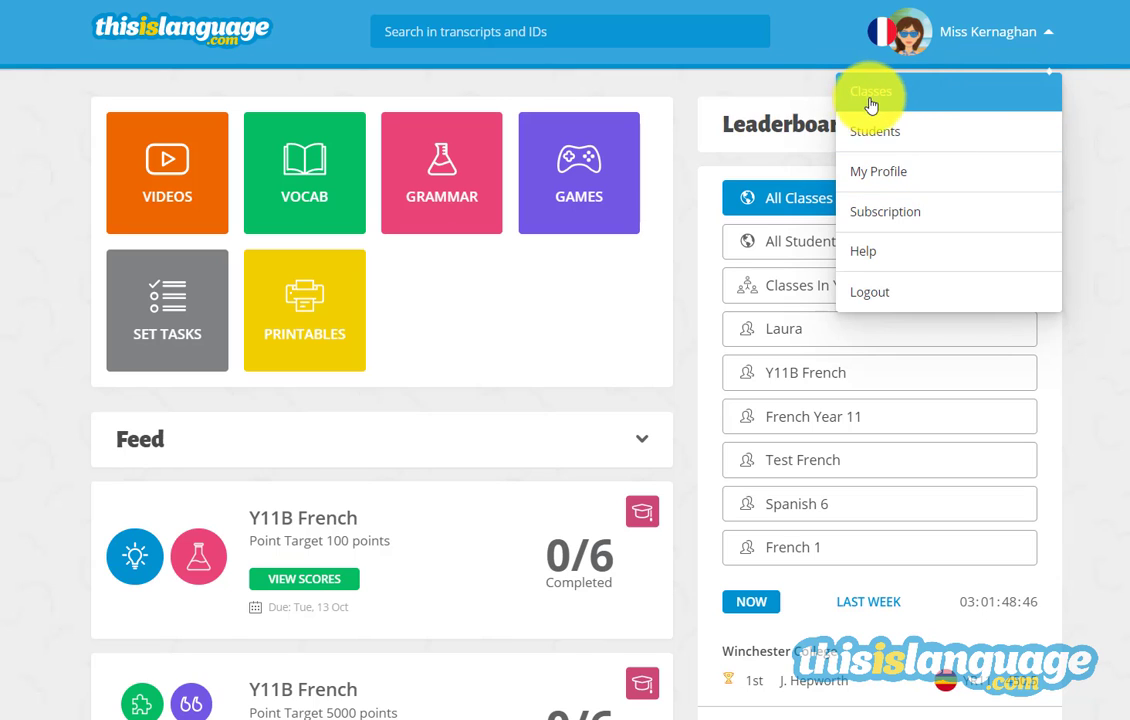
{"action": "left_click", "coordinate": [901, 104]}
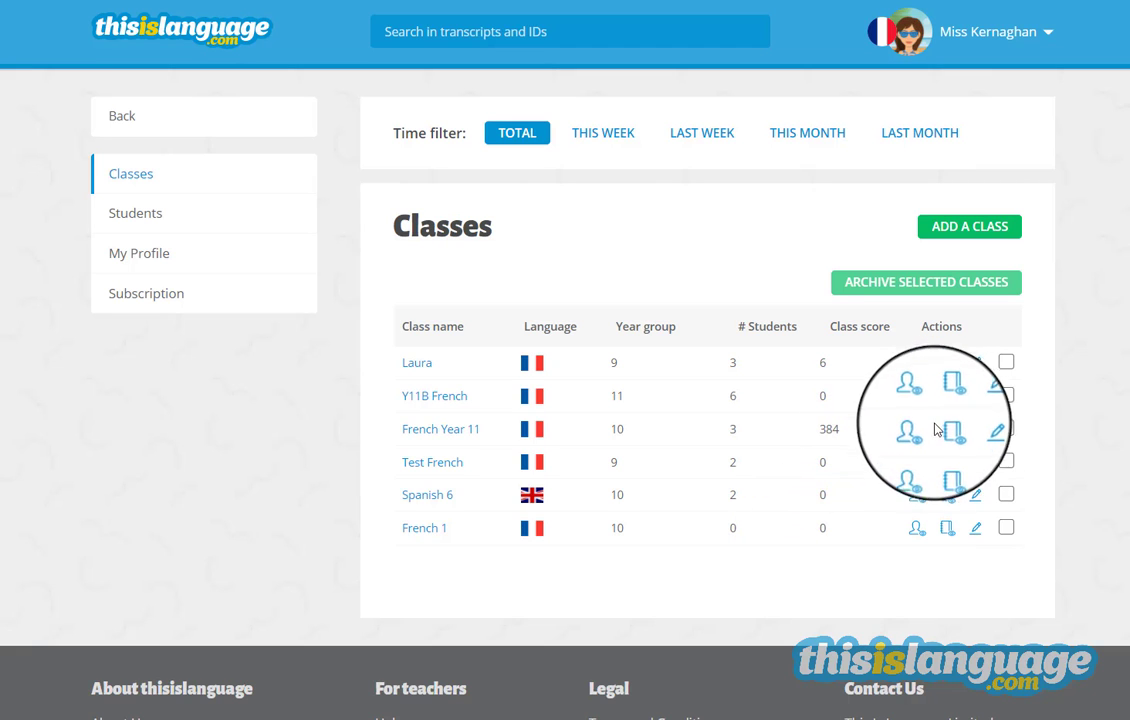
{"action": "left_click", "coordinate": [947, 366]}
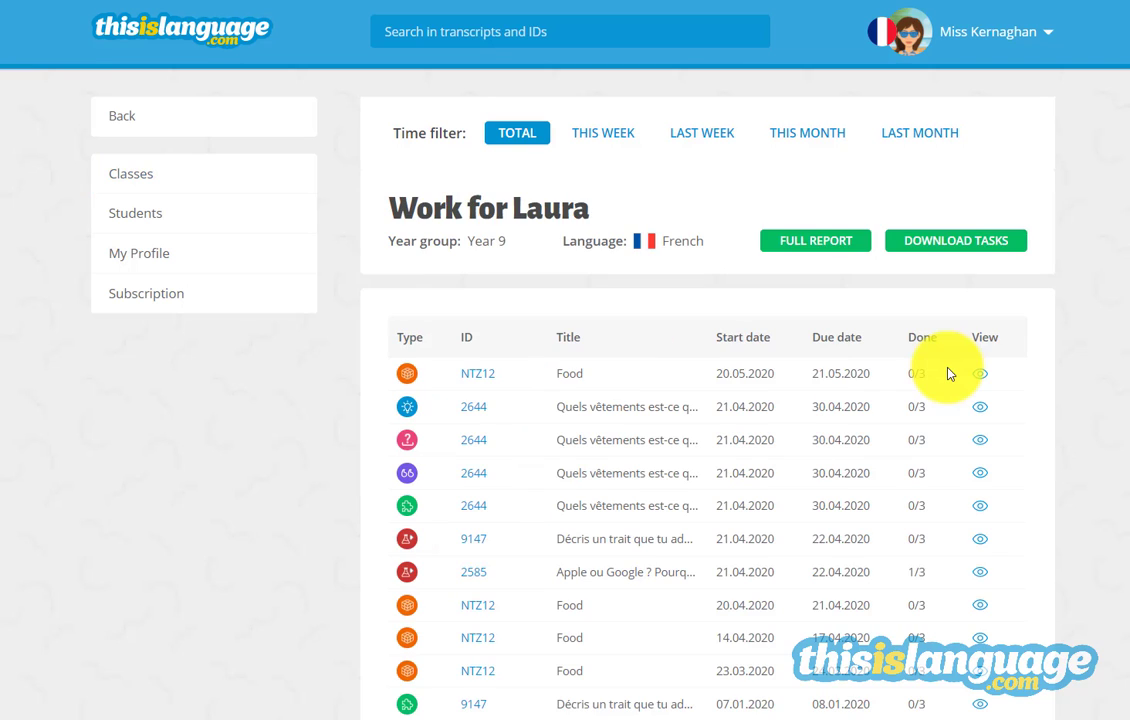
View the student results for the Food task due 21.05.2020, and return to the home page
{"action": "scroll", "coordinate": [1030, 355], "scroll_direction": "down", "scroll_amount": 3}
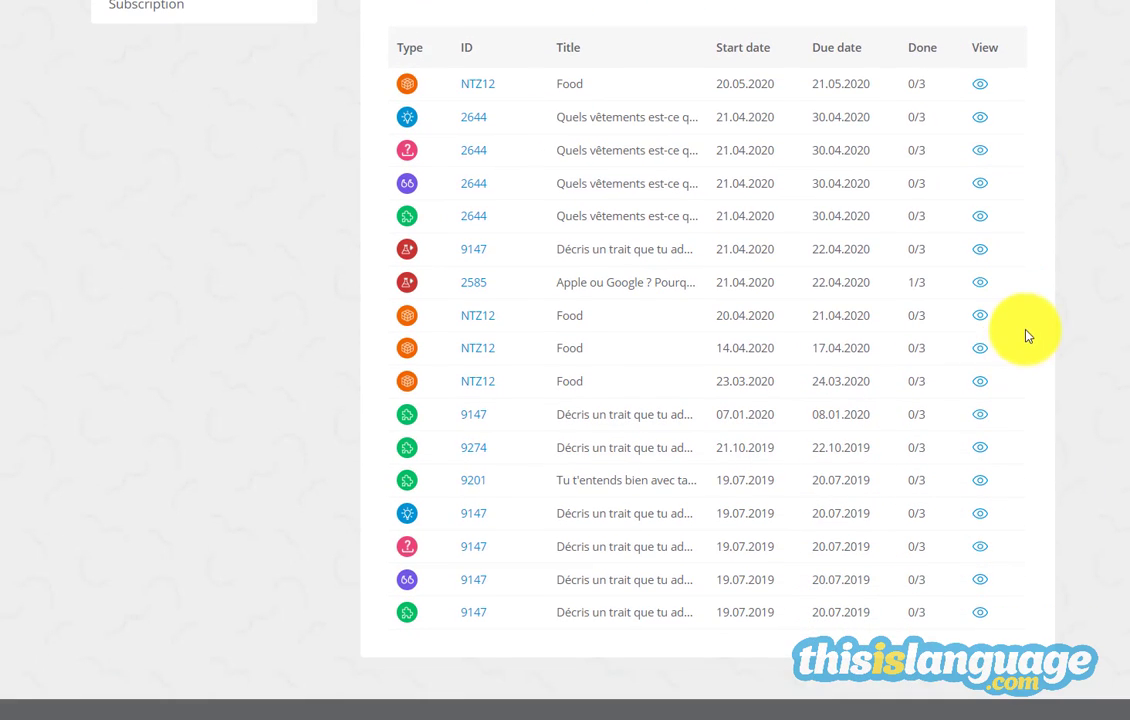
{"action": "left_click", "coordinate": [982, 87]}
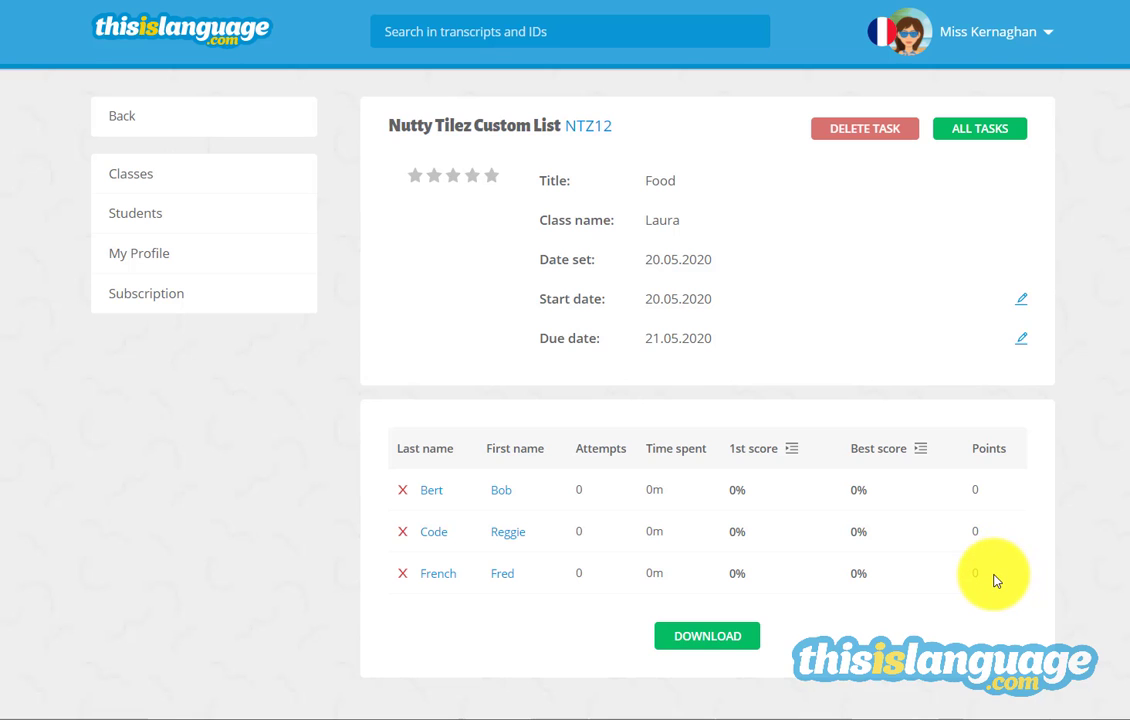
{"action": "left_click", "coordinate": [155, 35]}
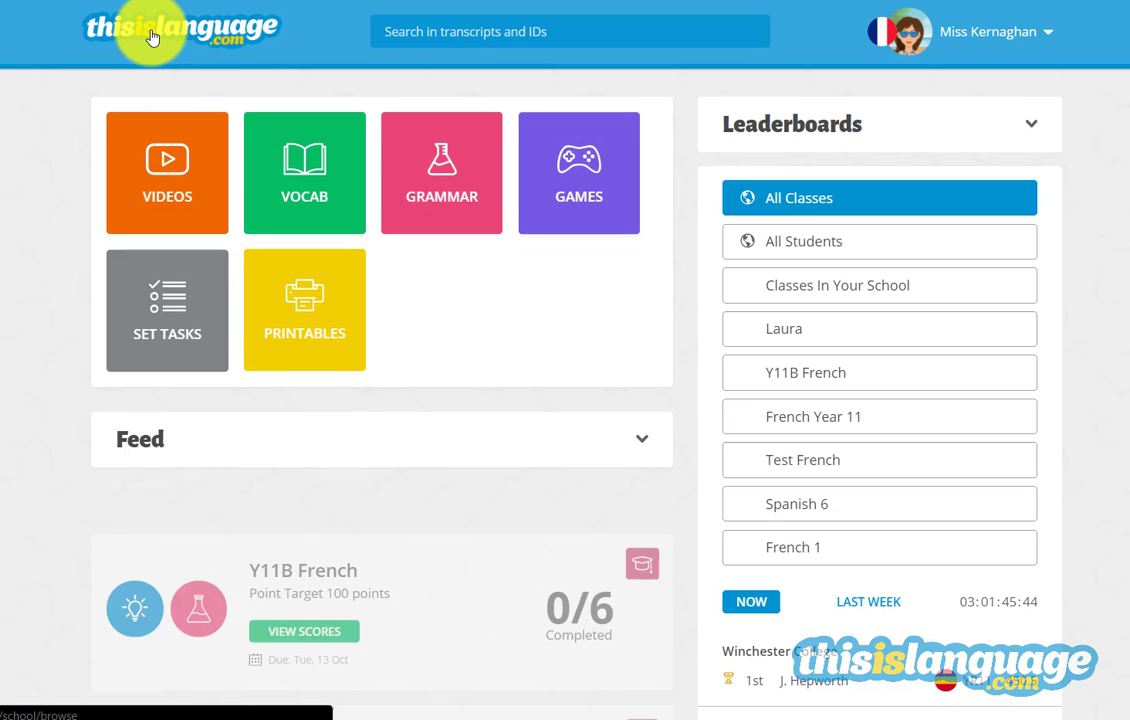